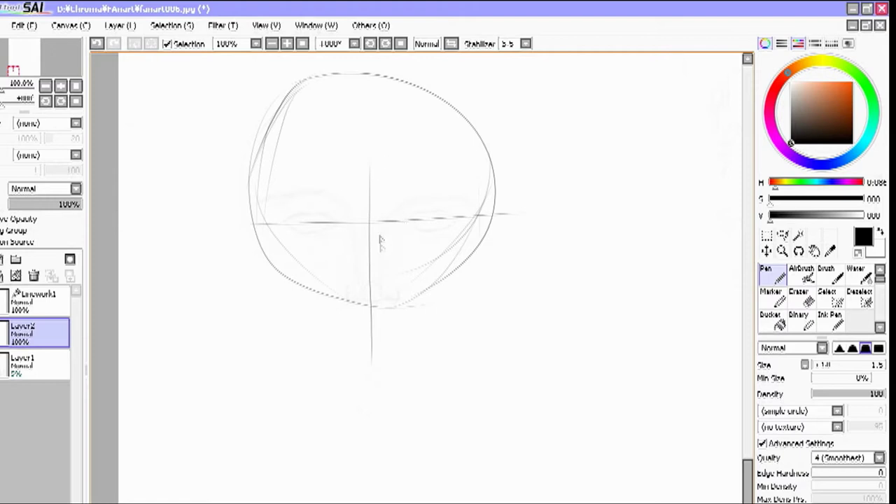
Mark the width of both eyes with short vertical guides across the eye line and sketch almond-shaped eyes between them.
drag(404, 192, 404, 231)
drag(454, 194, 455, 231)
drag(333, 201, 333, 241)
drag(286, 211, 287, 231)
mouse_move(406, 226)
mouse_down()
mouse_move(451, 224)
mouse_move(405, 224)
mouse_move(455, 224)
mouse_up()
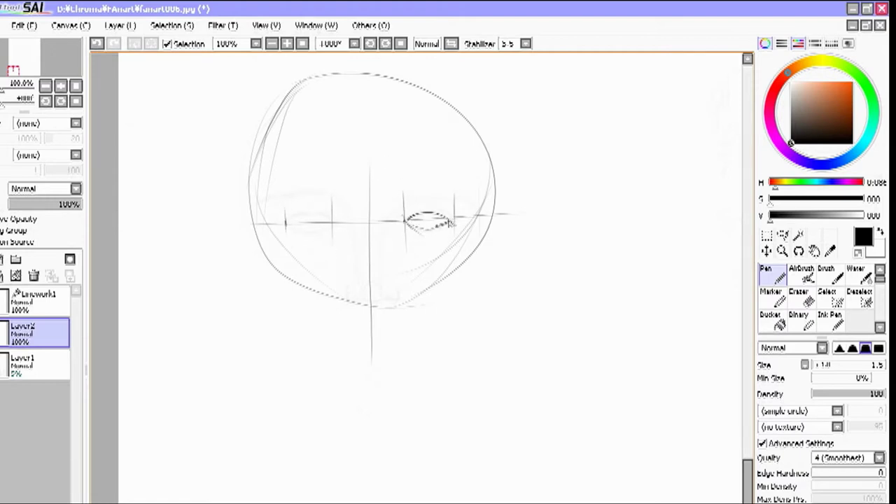
drag(287, 224, 332, 225)
Set the pen density to 49 and the stabilizer to S-4, and draw nose-width guides down from the inner eye corners.
click(846, 395)
click(526, 44)
click(509, 264)
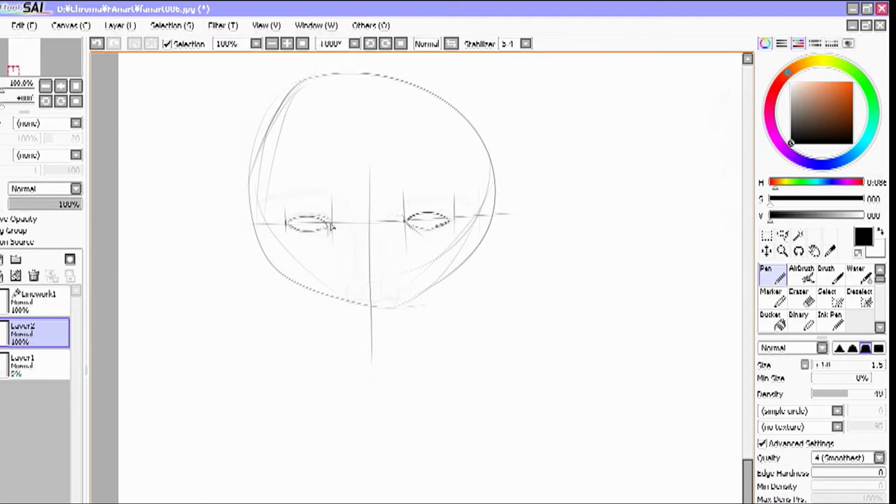
drag(335, 234, 337, 291)
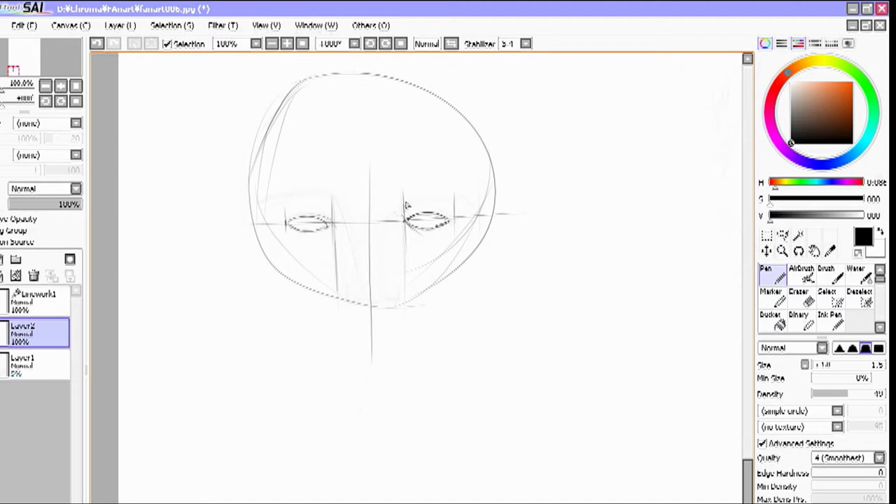
Raise the pen size to 2.6, sketch arched eyebrows above both eyes and reinforce the eye outlines.
key(])
key(])
key(])
mouse_move(272, 203)
mouse_down()
mouse_move(310, 190)
mouse_move(337, 203)
mouse_up()
drag(279, 206, 327, 208)
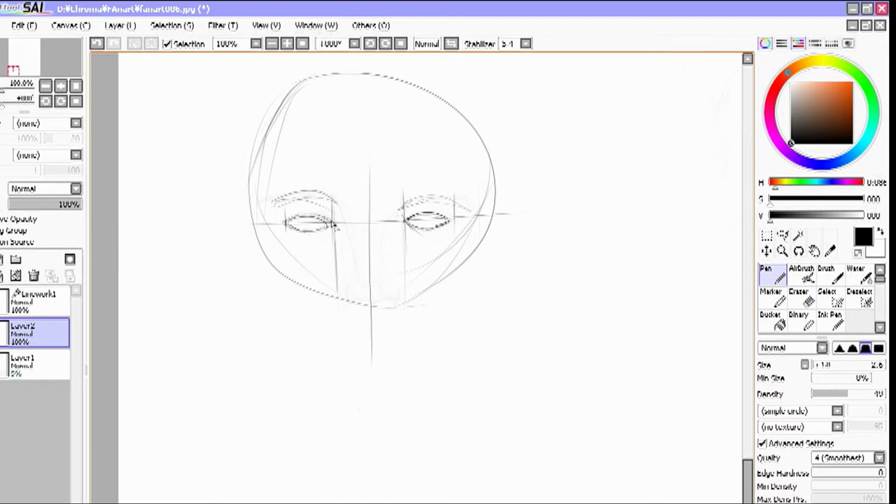
drag(413, 218, 448, 220)
drag(444, 223, 410, 220)
Set the stabilizer to 9 and sketch a round nose tip on the centre line at the base of the head circle.
mouse_move(366, 303)
mouse_down()
mouse_move(378, 295)
mouse_move(373, 304)
mouse_up()
click(525, 44)
click(509, 159)
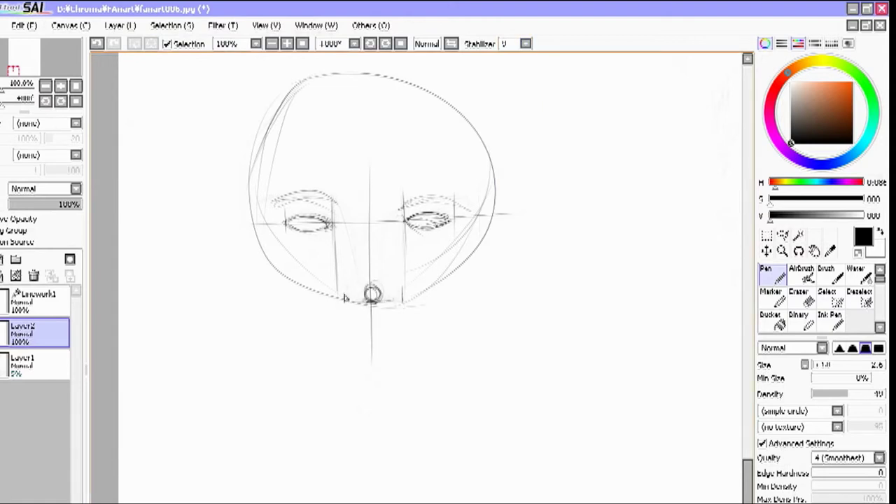
Lighten the nose-tip circle with a denser eraser and sketch the nostrils and nose-bridge lines with the pen.
key(e)
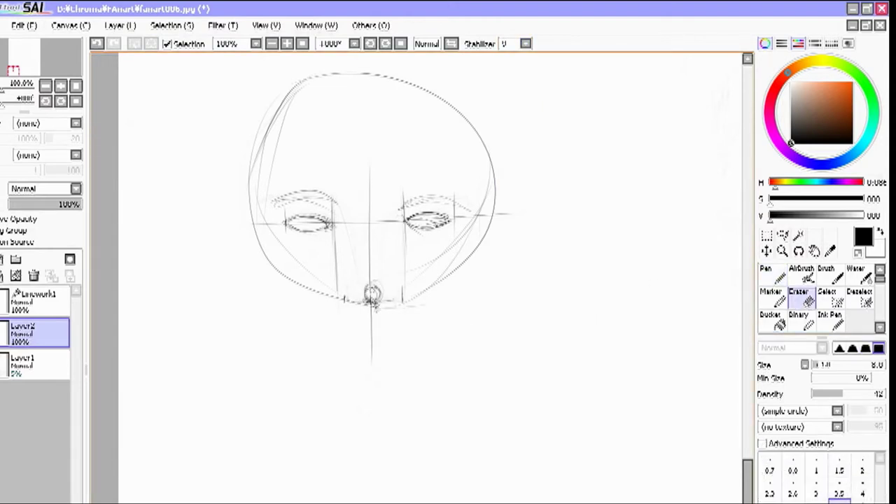
drag(834, 365, 830, 365)
click(870, 394)
mouse_move(372, 294)
mouse_down()
mouse_move(370, 287)
mouse_move(382, 304)
mouse_move(360, 294)
mouse_move(361, 286)
mouse_move(381, 298)
mouse_move(352, 214)
mouse_up()
click(772, 275)
mouse_move(402, 301)
mouse_down()
mouse_move(385, 227)
mouse_move(391, 252)
mouse_move(352, 215)
mouse_move(349, 255)
mouse_move(360, 215)
mouse_move(347, 301)
mouse_move(362, 209)
mouse_up()
mouse_move(379, 222)
mouse_down()
mouse_move(360, 225)
mouse_move(400, 305)
mouse_move(386, 283)
mouse_move(394, 303)
mouse_up()
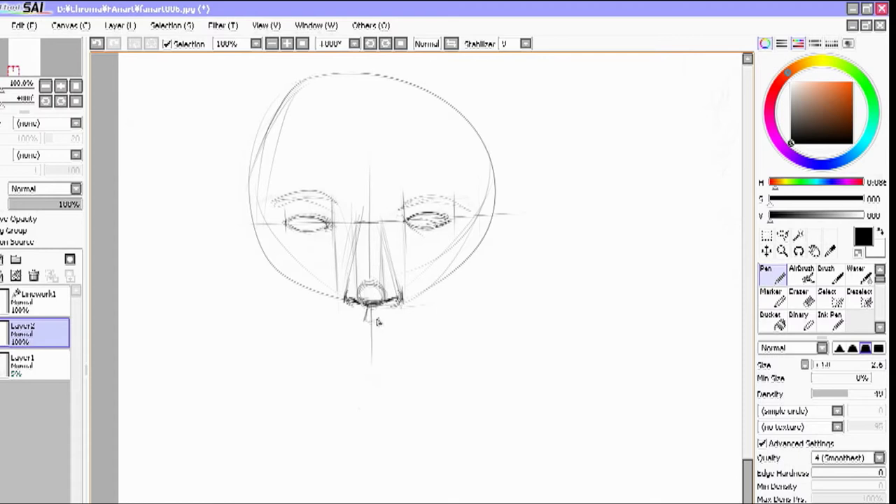
Sketch the philtrum, the mouth line between guides dropped from the eye centres, the lower lip mark and the chin mark.
mouse_move(371, 314)
mouse_down()
mouse_move(374, 410)
mouse_move(365, 396)
mouse_up()
drag(427, 230, 429, 348)
mouse_move(313, 233)
mouse_down()
mouse_move(319, 362)
mouse_move(352, 339)
mouse_move(421, 342)
mouse_move(320, 341)
mouse_move(428, 343)
mouse_up()
mouse_move(326, 344)
mouse_down()
mouse_move(366, 335)
mouse_move(400, 357)
mouse_up()
mouse_move(398, 356)
mouse_down()
mouse_move(365, 355)
mouse_move(410, 352)
mouse_up()
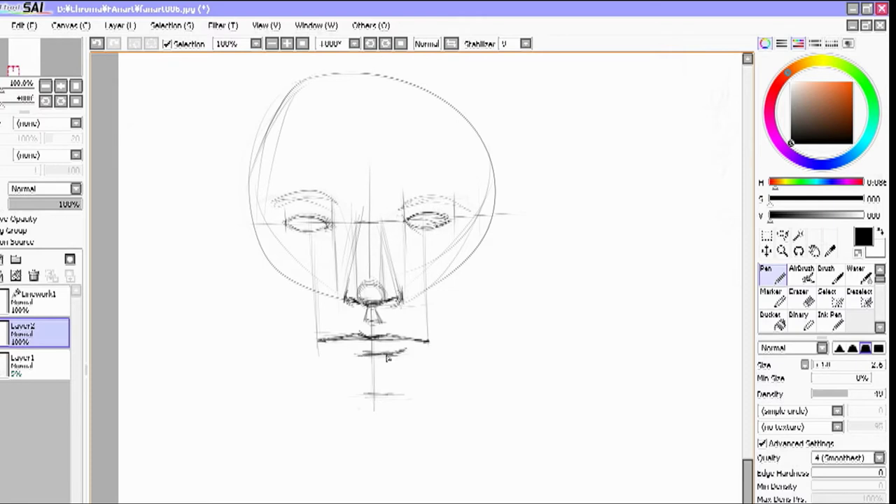
Fade the facial construction sketch with the eraser at size 55 and density 17.
click(287, 44)
key(x)
drag(407, 117, 430, 170)
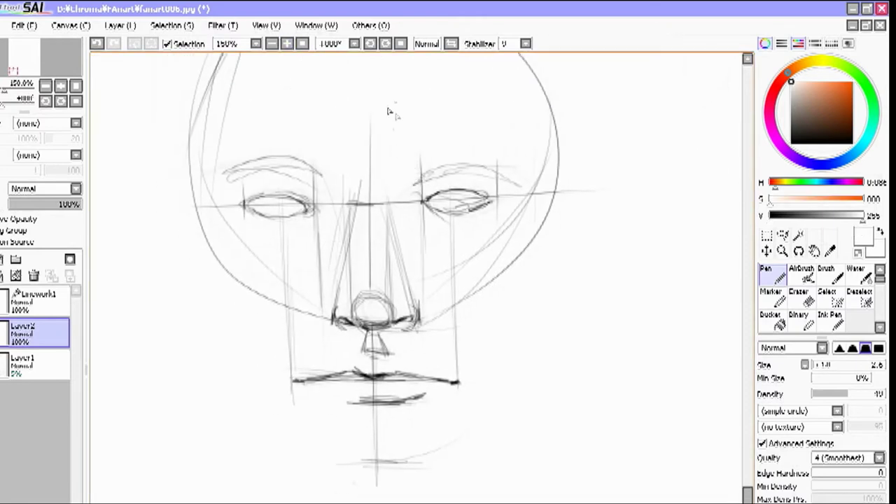
click(806, 298)
click(851, 365)
click(823, 395)
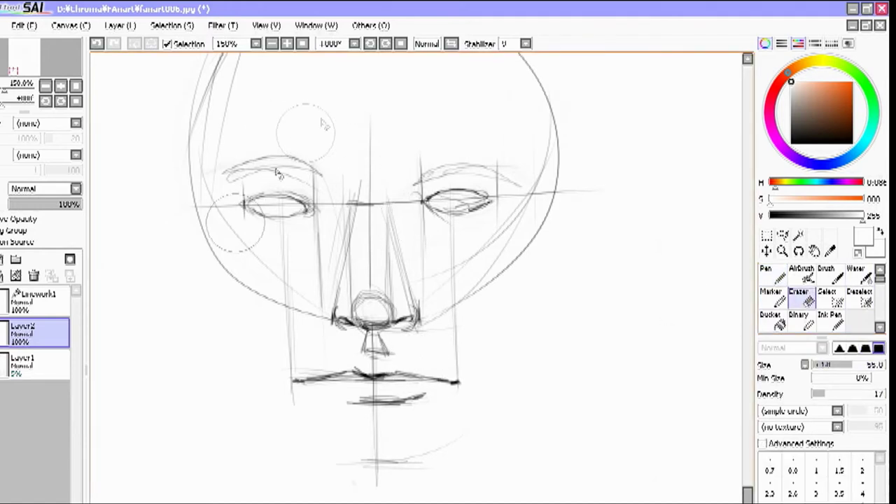
mouse_move(308, 380)
mouse_down()
mouse_move(474, 366)
mouse_move(416, 340)
mouse_move(364, 224)
mouse_move(248, 174)
mouse_move(292, 356)
mouse_move(458, 206)
mouse_move(244, 310)
mouse_move(322, 380)
mouse_up()
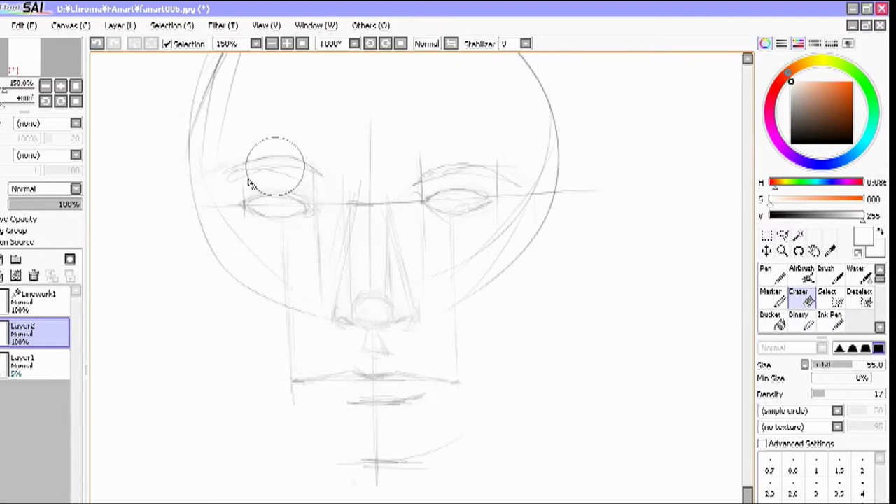
Switch to a black pen at size 2 and density 70, and darken the eyelids and eyebrow of the right-hand eye.
key(n)
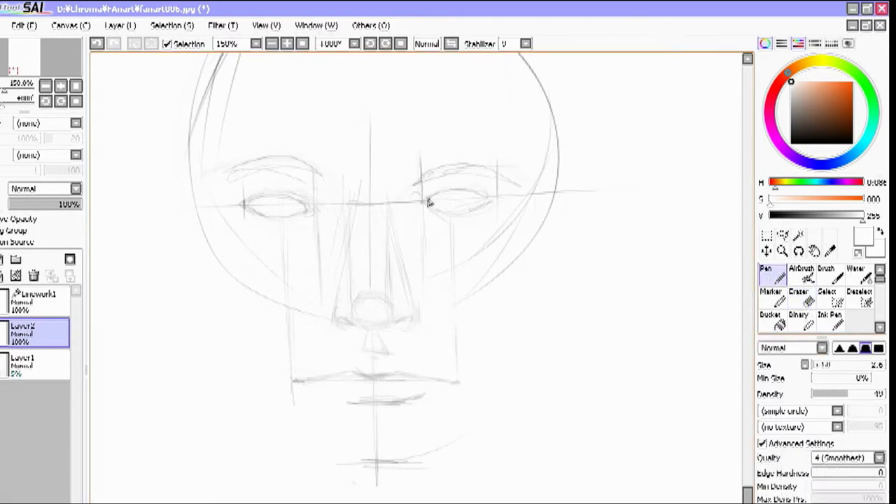
key(x)
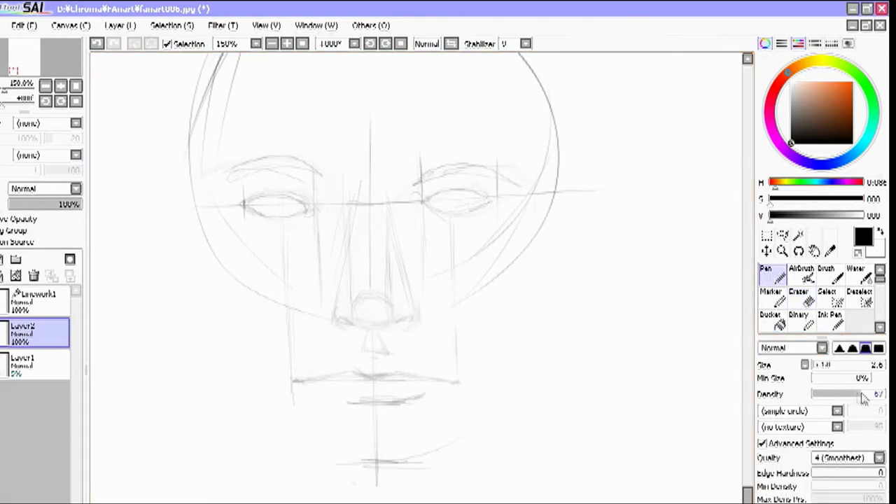
mouse_move(425, 201)
mouse_down()
mouse_move(456, 190)
mouse_move(495, 198)
mouse_move(428, 204)
mouse_move(468, 215)
mouse_move(482, 206)
mouse_move(473, 209)
mouse_up()
click(818, 366)
click(818, 366)
mouse_move(414, 193)
mouse_down()
mouse_move(465, 166)
mouse_move(450, 180)
mouse_move(510, 180)
mouse_up()
mouse_move(442, 181)
mouse_down()
mouse_move(498, 171)
mouse_move(515, 183)
mouse_up()
drag(419, 186, 469, 166)
mouse_move(413, 183)
mouse_down()
mouse_move(462, 170)
mouse_move(424, 180)
mouse_move(450, 188)
mouse_up()
Set the eraser to size 6 and density 100, and thin the eyelid lines of the right-hand eye.
click(801, 297)
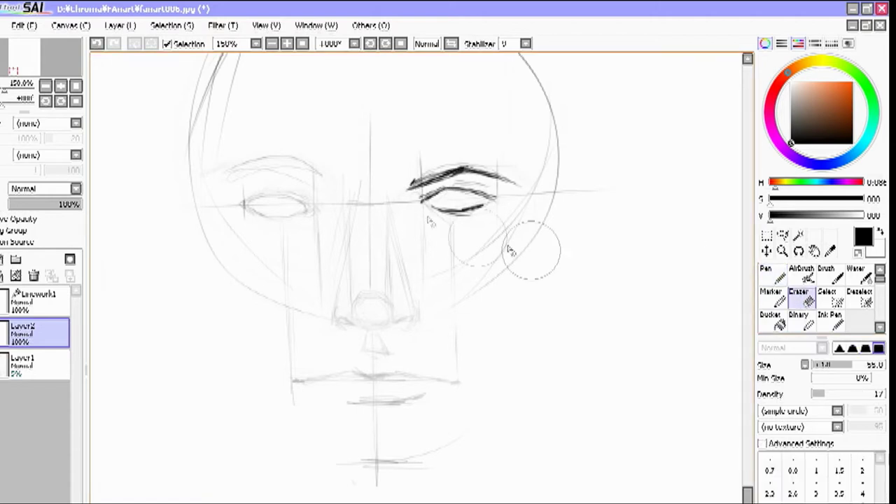
click(862, 470)
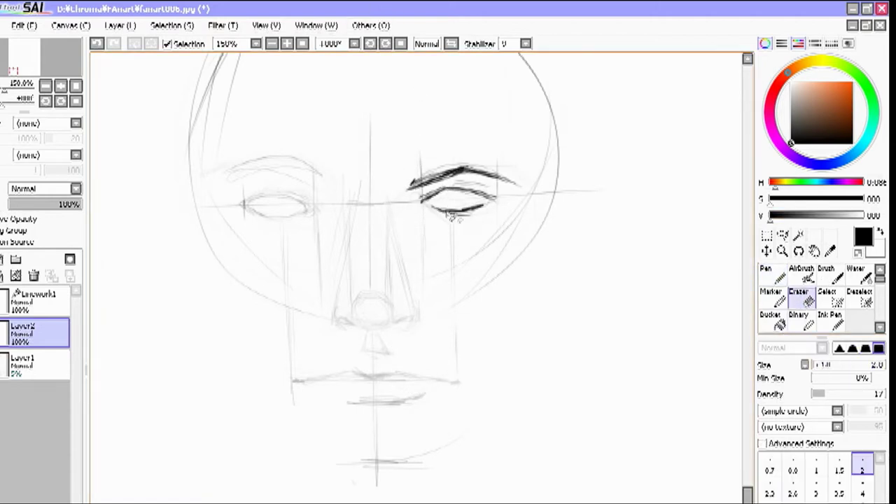
click(821, 364)
click(817, 365)
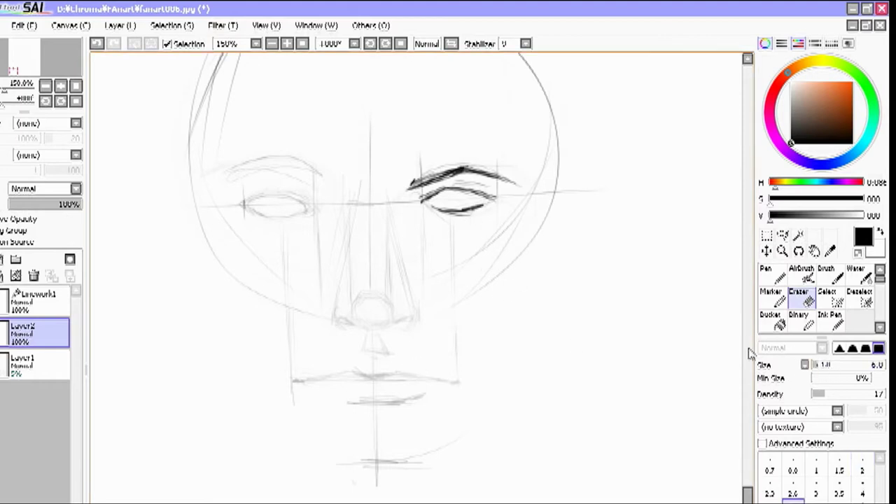
click(853, 394)
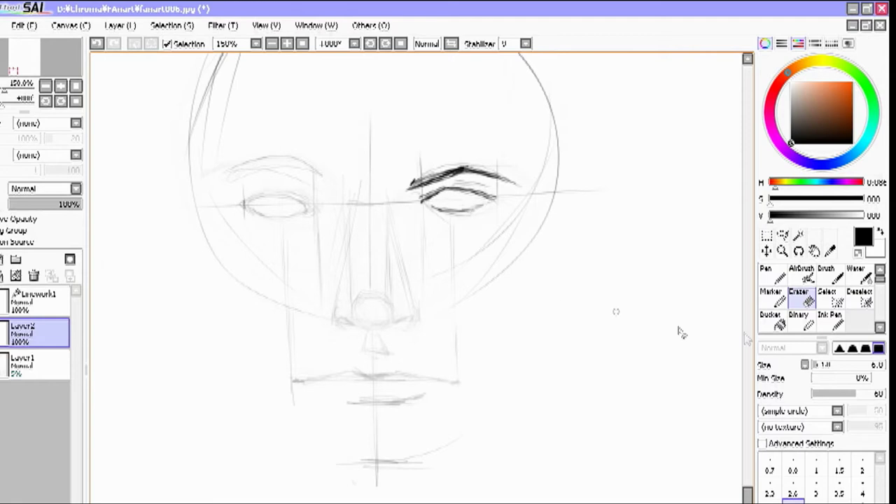
drag(863, 394, 883, 394)
mouse_move(428, 198)
mouse_down()
mouse_move(461, 214)
mouse_move(430, 209)
mouse_move(481, 209)
mouse_move(445, 201)
mouse_move(463, 209)
mouse_move(447, 200)
mouse_move(474, 198)
mouse_move(447, 199)
mouse_move(497, 198)
mouse_up()
Draw the iris of the right-hand eye with the pen and define the nostrils, nose underside and right edge of the bridge.
click(766, 279)
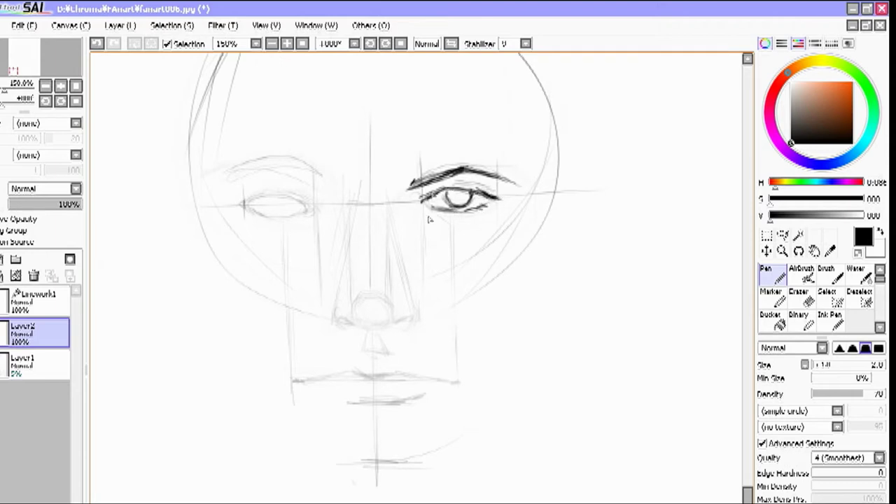
drag(384, 323, 404, 322)
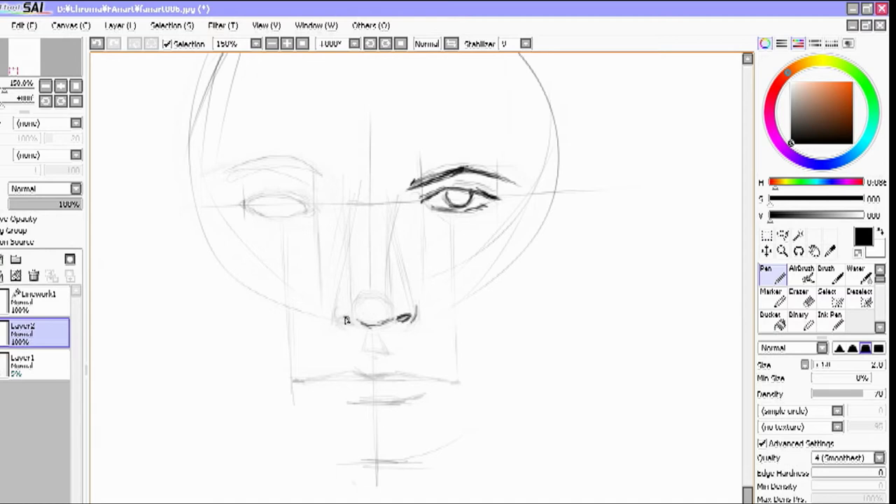
drag(409, 187, 386, 279)
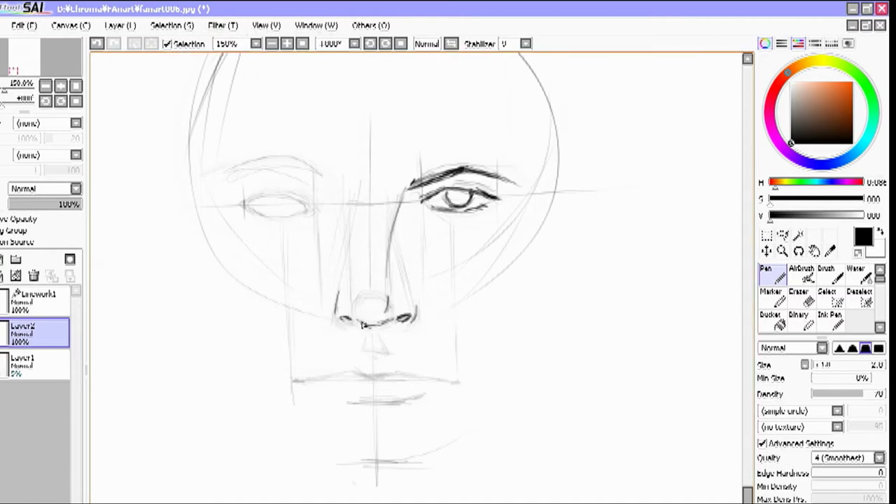
mouse_move(267, 196)
mouse_down()
mouse_move(291, 194)
mouse_move(311, 208)
mouse_move(261, 196)
mouse_move(275, 193)
mouse_move(241, 205)
mouse_move(285, 193)
mouse_move(308, 201)
mouse_move(309, 216)
mouse_move(250, 212)
mouse_move(258, 215)
mouse_move(273, 193)
mouse_move(241, 205)
mouse_move(268, 184)
mouse_up()
drag(320, 173, 342, 186)
mouse_move(290, 166)
mouse_down()
mouse_move(322, 174)
mouse_move(328, 190)
mouse_move(340, 182)
mouse_move(280, 170)
mouse_move(340, 188)
mouse_move(283, 169)
mouse_up()
key(e)
key(n)
key(ctrl+z)
key(ctrl+z)
key(ctrl+z)
key(ctrl+z)
key(ctrl+z)
key(ctrl+z)
Draw a thick hatched eyebrow above the left-hand eye and darken that eye's lids and iris.
mouse_move(332, 190)
mouse_down()
mouse_move(281, 176)
mouse_move(316, 200)
mouse_up()
mouse_move(293, 176)
mouse_down()
mouse_move(320, 189)
mouse_move(290, 175)
mouse_up()
mouse_move(285, 172)
mouse_down()
mouse_move(223, 184)
mouse_move(334, 191)
mouse_move(274, 173)
mouse_up()
mouse_move(312, 197)
mouse_down()
mouse_move(267, 191)
mouse_move(294, 193)
mouse_move(249, 207)
mouse_move(298, 208)
mouse_move(273, 217)
mouse_up()
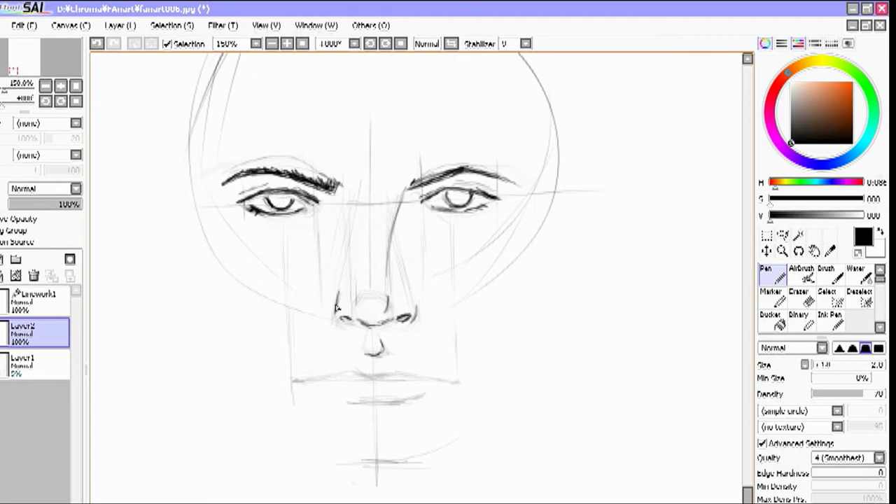
Reinforce the nose bridge and the centre of the mouth line, and lightly mark the left-hand cheek contour.
drag(408, 194, 390, 282)
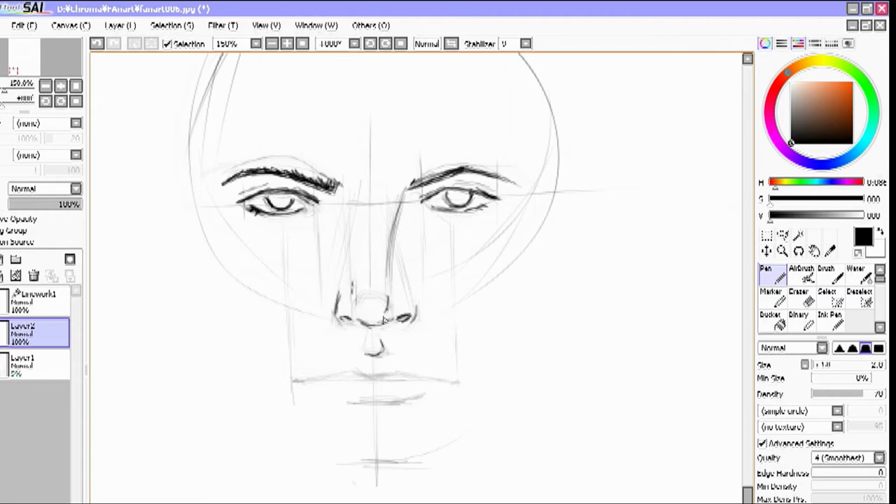
drag(384, 378, 365, 375)
drag(446, 190, 454, 190)
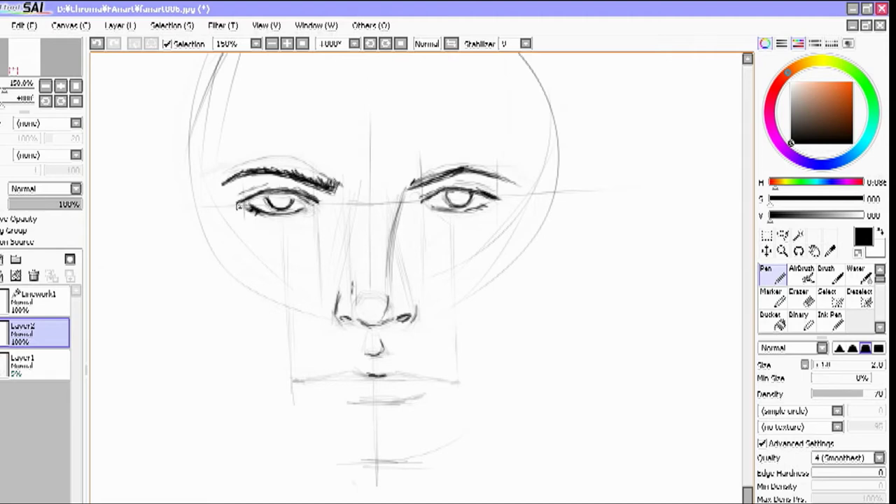
drag(208, 209, 226, 274)
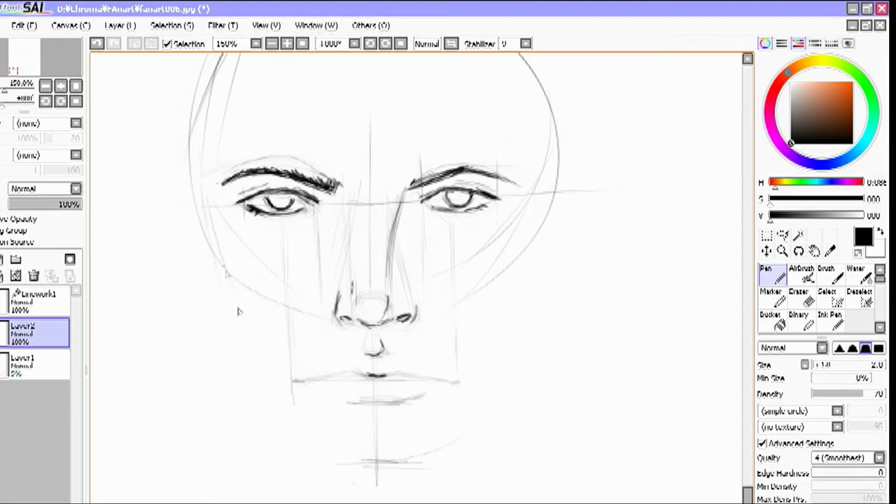
Darken the mouth line, its corners and the lower lip, and draw the curved base of the chin.
drag(381, 382, 451, 383)
mouse_move(320, 383)
mouse_down()
mouse_move(371, 377)
mouse_move(336, 370)
mouse_up()
drag(362, 401, 425, 394)
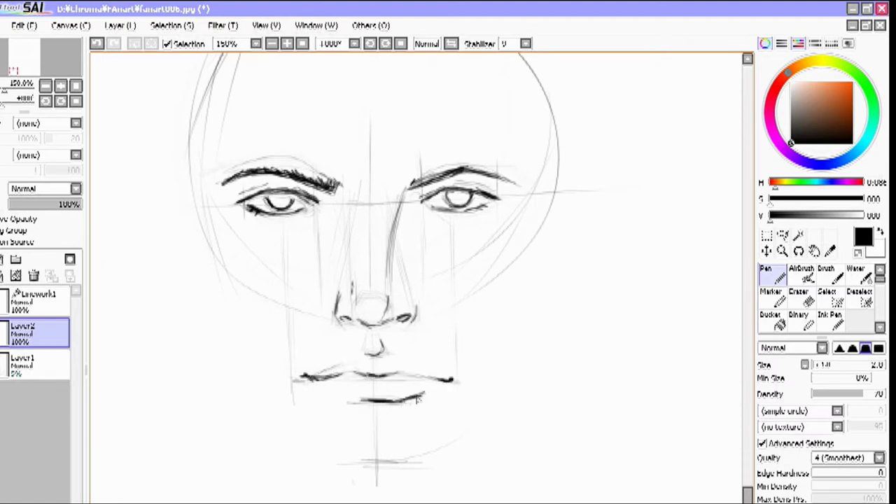
mouse_move(367, 370)
mouse_down()
mouse_move(340, 376)
mouse_move(428, 389)
mouse_up()
drag(371, 408, 395, 409)
drag(366, 463, 465, 430)
View the drawing at 100% and sketch the hairline across the forehead with curves down both temples.
click(272, 44)
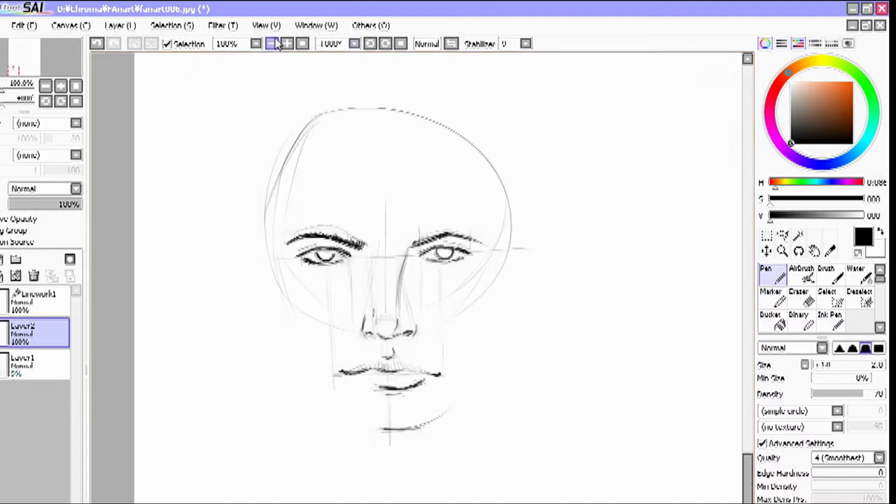
drag(371, 173, 440, 181)
drag(448, 173, 494, 266)
mouse_move(326, 178)
mouse_down()
mouse_move(283, 219)
mouse_move(278, 265)
mouse_up()
drag(300, 184, 279, 265)
drag(336, 175, 280, 238)
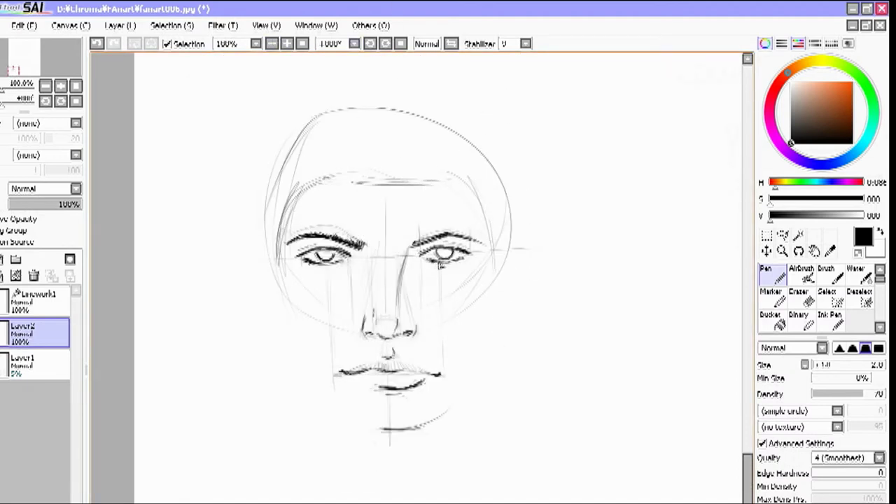
Draw the right-hand side of the face from temple to chin with repeated strokes, and add that side's neck line.
drag(499, 245, 443, 426)
drag(481, 349, 434, 427)
drag(497, 304, 427, 428)
mouse_move(504, 218)
mouse_down()
mouse_move(483, 354)
mouse_move(441, 415)
mouse_up()
drag(476, 355, 410, 428)
drag(477, 184, 491, 322)
drag(488, 210, 471, 372)
mouse_move(497, 266)
mouse_down()
mouse_move(449, 411)
mouse_move(466, 446)
mouse_move(466, 482)
mouse_up()
mouse_move(442, 405)
mouse_down()
mouse_move(421, 431)
mouse_move(384, 429)
mouse_move(415, 431)
mouse_up()
mouse_move(487, 220)
mouse_down()
mouse_move(480, 360)
mouse_move(466, 375)
mouse_up()
drag(493, 232, 465, 378)
Sketch the left-hand cheek and jaw contour from the temple down to the chin.
drag(280, 256, 299, 336)
drag(280, 273, 306, 371)
drag(335, 406, 377, 427)
drag(287, 323, 312, 373)
Enlarge the eraser and remove the rough lines along the chin and right-hand jaw.
key(e)
click(845, 365)
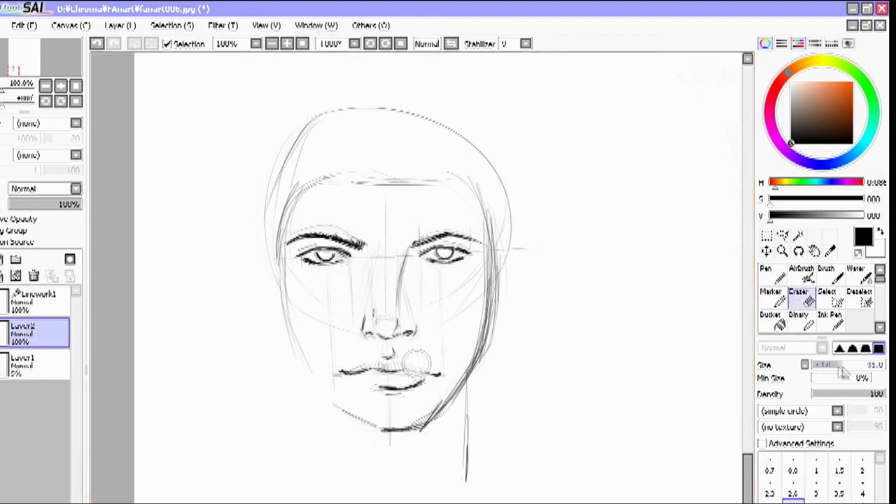
mouse_move(390, 429)
mouse_down()
mouse_move(502, 289)
mouse_move(391, 107)
mouse_move(296, 337)
mouse_move(314, 392)
mouse_move(481, 436)
mouse_move(506, 197)
mouse_move(490, 280)
mouse_up()
Redraw the chin and both sides of the jaw and face with heavier overlapping pen strokes.
click(773, 276)
drag(481, 203, 491, 281)
mouse_move(378, 441)
mouse_down()
mouse_move(421, 431)
mouse_move(476, 384)
mouse_up()
drag(373, 420, 323, 399)
mouse_move(366, 423)
mouse_down()
mouse_move(308, 381)
mouse_move(282, 316)
mouse_up()
mouse_move(307, 375)
mouse_down()
mouse_move(278, 294)
mouse_move(318, 186)
mouse_up()
drag(283, 254, 312, 375)
drag(286, 275, 315, 378)
mouse_move(318, 380)
mouse_down()
mouse_move(372, 428)
mouse_move(410, 437)
mouse_move(441, 415)
mouse_move(484, 359)
mouse_move(491, 235)
mouse_up()
Reshape the temples and raise the hairline across the forehead with curved strokes.
drag(278, 280, 324, 168)
drag(279, 214, 331, 162)
mouse_move(344, 171)
mouse_down()
mouse_move(370, 171)
mouse_move(469, 160)
mouse_up()
mouse_move(437, 174)
mouse_down()
mouse_move(506, 307)
mouse_move(490, 326)
mouse_up()
Strengthen the cheek and jaw contours on both sides and draw both edges of the neck.
mouse_move(496, 248)
mouse_down()
mouse_move(510, 323)
mouse_move(436, 162)
mouse_move(490, 329)
mouse_move(487, 353)
mouse_move(415, 428)
mouse_up()
drag(301, 349, 360, 427)
mouse_move(324, 386)
mouse_down()
mouse_move(287, 223)
mouse_move(286, 328)
mouse_up()
drag(275, 253, 292, 326)
drag(318, 384, 329, 493)
drag(480, 364, 476, 477)
Outline the ears on both sides of the head and redraw the top of the skull.
mouse_move(277, 254)
mouse_down()
mouse_move(281, 202)
mouse_move(414, 98)
mouse_move(504, 234)
mouse_up()
drag(294, 172, 476, 105)
mouse_move(495, 225)
mouse_down()
mouse_move(509, 239)
mouse_move(497, 329)
mouse_up()
drag(479, 336, 447, 379)
drag(294, 321, 313, 369)
mouse_move(295, 336)
mouse_down()
mouse_move(359, 422)
mouse_move(470, 382)
mouse_move(492, 312)
mouse_up()
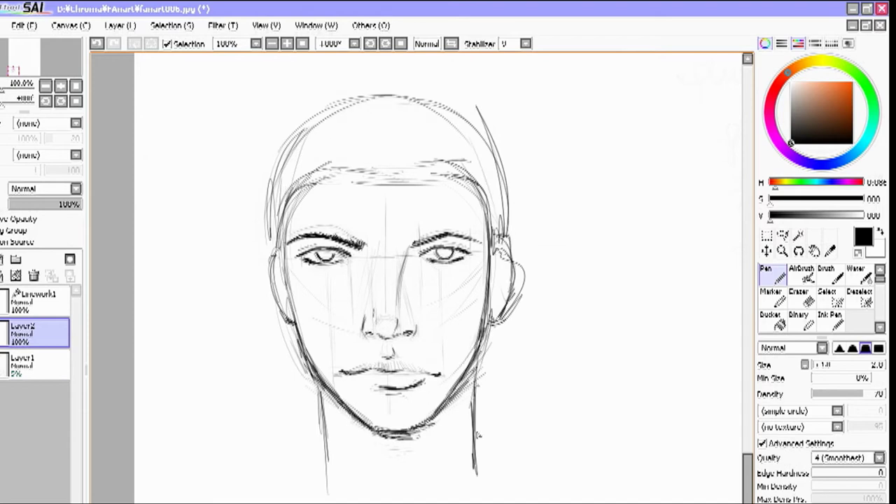
Reinforce the right-hand neck edge and sketch the diagonal neck muscle and shoulder lines.
drag(476, 371, 474, 431)
drag(464, 392, 424, 498)
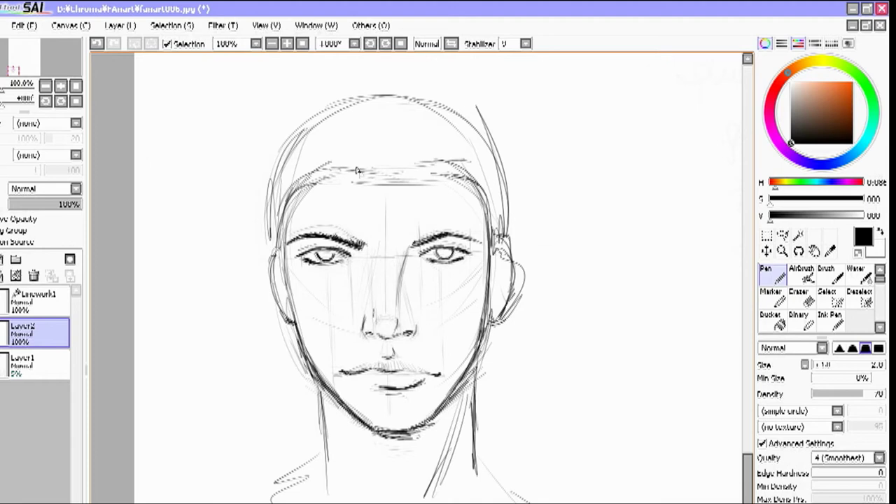
Create a new layer above Layer2 and sketch long fringe strands falling over the forehead and temples.
click(3, 259)
drag(389, 150, 396, 237)
drag(419, 140, 424, 243)
drag(442, 148, 476, 273)
drag(483, 191, 496, 297)
mouse_move(381, 140)
mouse_down()
mouse_move(392, 238)
mouse_move(350, 224)
mouse_up()
mouse_move(354, 150)
mouse_down()
mouse_move(323, 234)
mouse_move(312, 234)
mouse_up()
drag(325, 171, 298, 277)
drag(300, 159, 279, 254)
drag(292, 184, 283, 280)
Sketch the outer hair strands along the left-hand side of the head down to the ear.
drag(306, 111, 269, 166)
drag(287, 128, 254, 212)
drag(268, 179, 255, 269)
drag(273, 162, 259, 288)
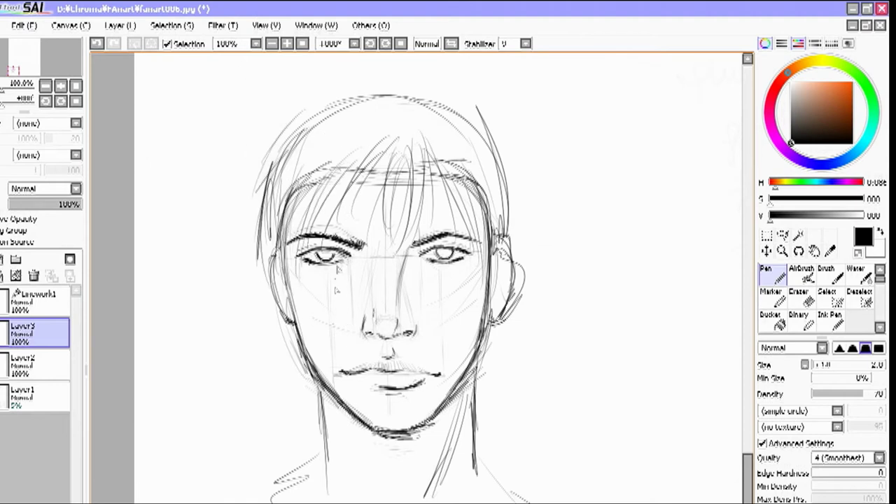
On Layer2, shorten the mouth by erasing its corners and redraw its ends with the pen.
key(e)
click(35, 364)
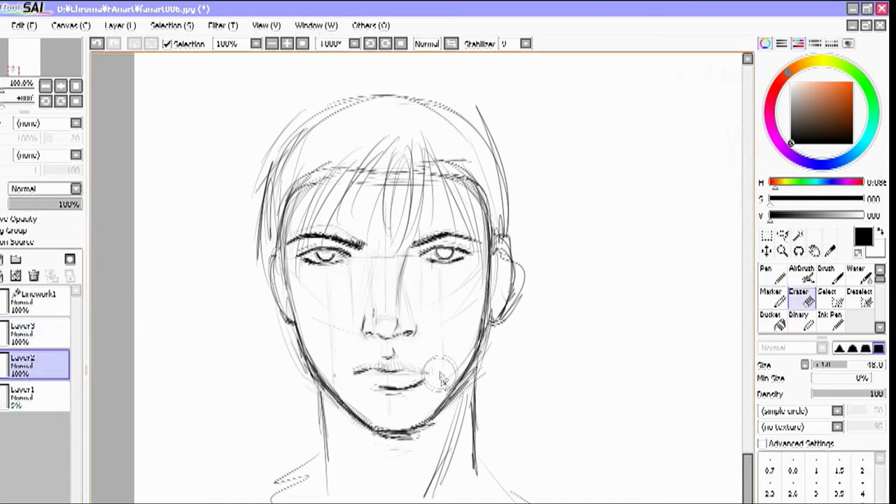
key(n)
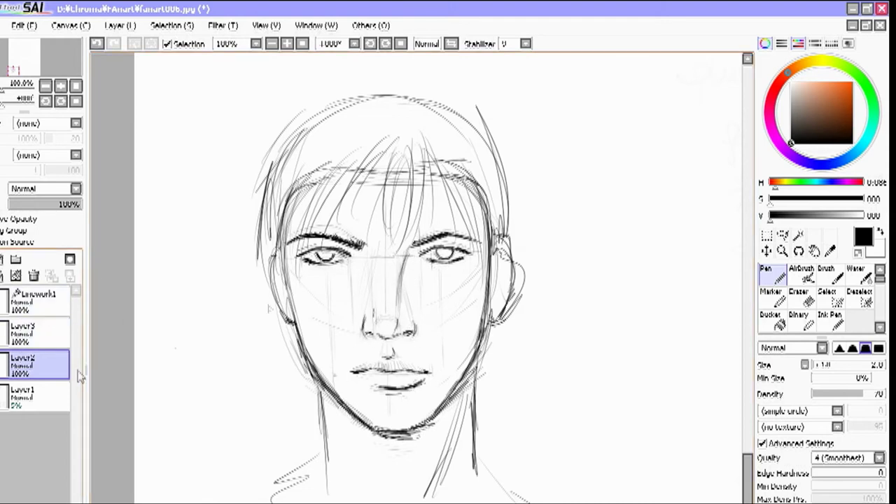
Erase the old hairline and skull outline on Layer2 around the sketched hair.
click(802, 298)
mouse_move(482, 193)
mouse_down()
mouse_move(354, 151)
mouse_move(469, 186)
mouse_move(300, 178)
mouse_move(283, 220)
mouse_move(296, 144)
mouse_move(336, 108)
mouse_move(496, 186)
mouse_move(304, 163)
mouse_move(347, 152)
mouse_move(491, 188)
mouse_up()
click(463, 160)
click(313, 127)
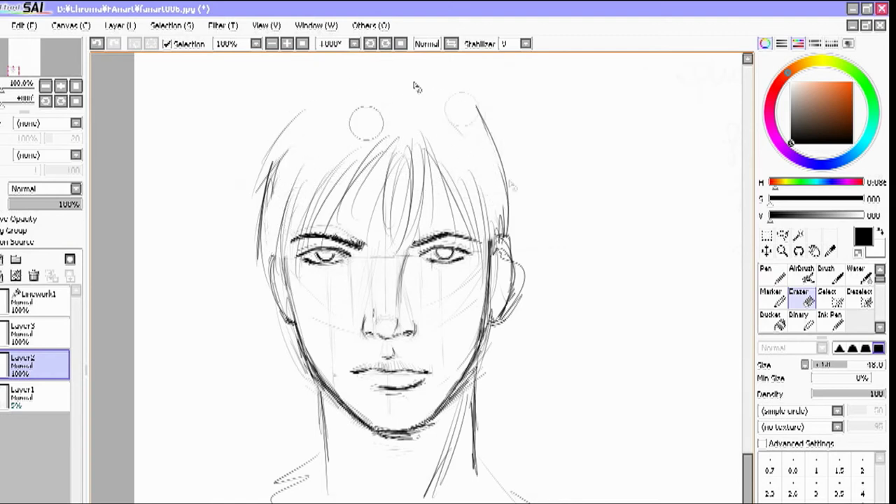
On Layer3, sketch more hair strands with the pen down the left-hand side of the head past the ear to the jaw.
click(35, 332)
click(771, 275)
drag(273, 181, 277, 285)
drag(275, 228, 316, 431)
drag(286, 316, 315, 406)
drag(253, 235, 276, 346)
Sketch the upper hair outline over the crown and add further fringe strands across the forehead.
drag(279, 137, 249, 231)
mouse_move(350, 85)
mouse_down()
mouse_move(259, 153)
mouse_move(280, 189)
mouse_up()
drag(384, 121, 343, 236)
drag(387, 154, 371, 261)
drag(420, 129, 490, 233)
drag(452, 122, 523, 223)
drag(468, 109, 521, 175)
drag(401, 70, 490, 113)
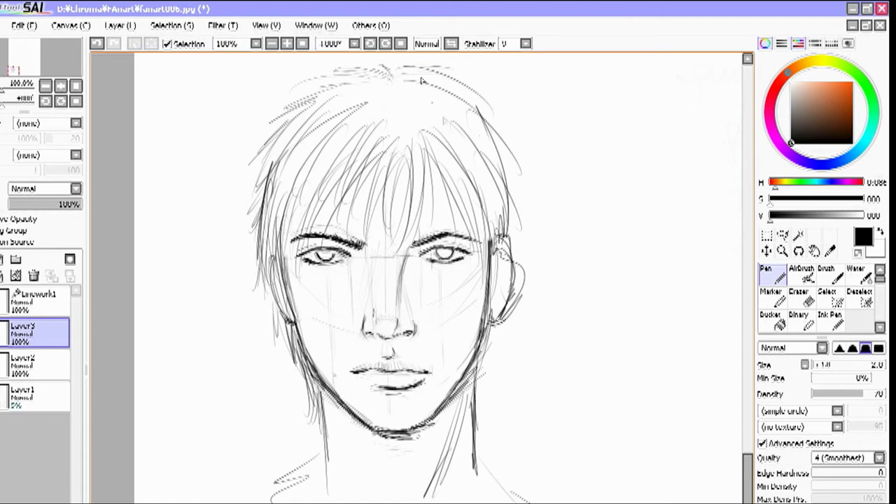
Sketch the hair strands along the right-hand side of the head, over the temple and ear down to the jaw.
drag(424, 78, 516, 214)
drag(489, 116, 523, 241)
mouse_move(452, 156)
mouse_down()
mouse_move(430, 241)
mouse_move(469, 247)
mouse_up()
drag(460, 161, 486, 271)
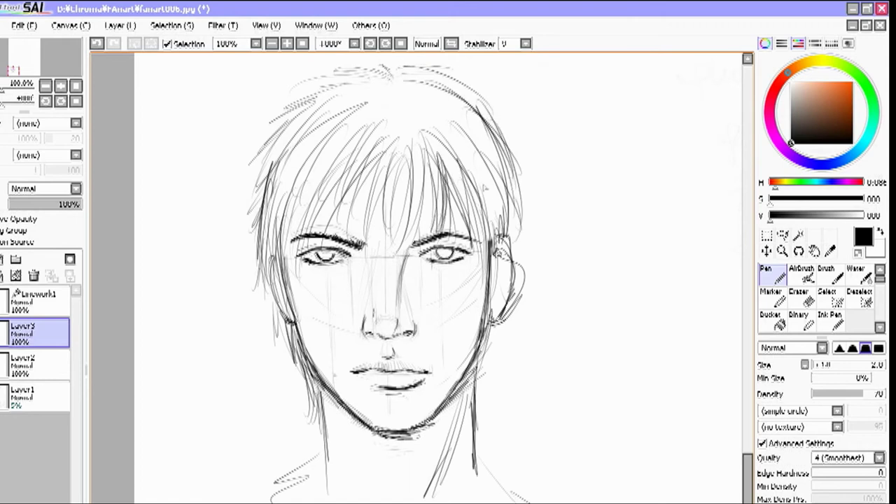
drag(483, 182, 493, 284)
drag(491, 217, 490, 290)
drag(519, 165, 509, 237)
mouse_move(502, 125)
mouse_down()
mouse_move(534, 196)
mouse_move(480, 383)
mouse_up()
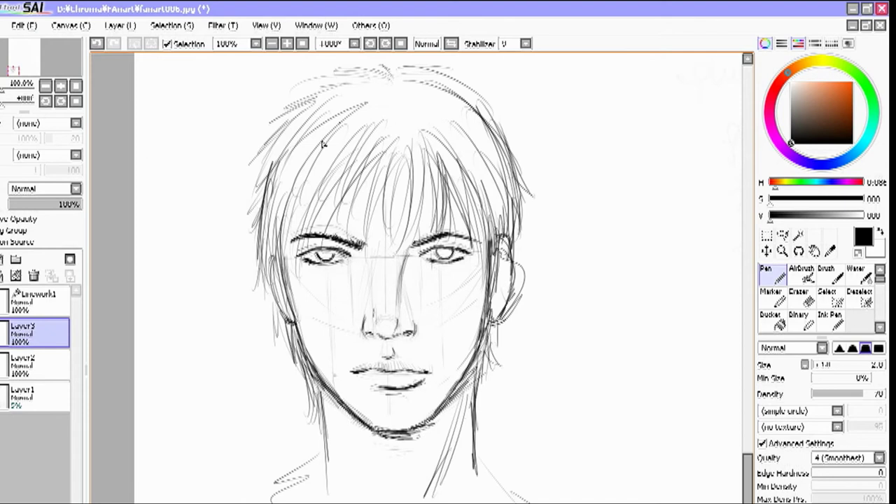
Lower the opacity of Layer2 to 36% and Layer3 to 32%, and make Linework1 the active layer.
click(35, 364)
click(35, 300)
click(35, 364)
drag(70, 205, 35, 204)
click(28, 333)
click(35, 297)
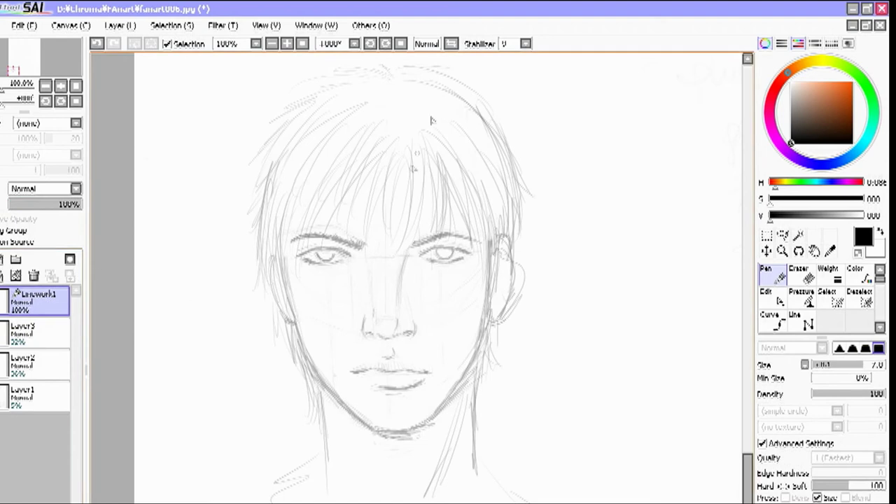
Ink the right-hand eye and its eyebrow on Linework1 with the pen at size 6.
key(bracketleft)
scroll(420, 264, up, 2)
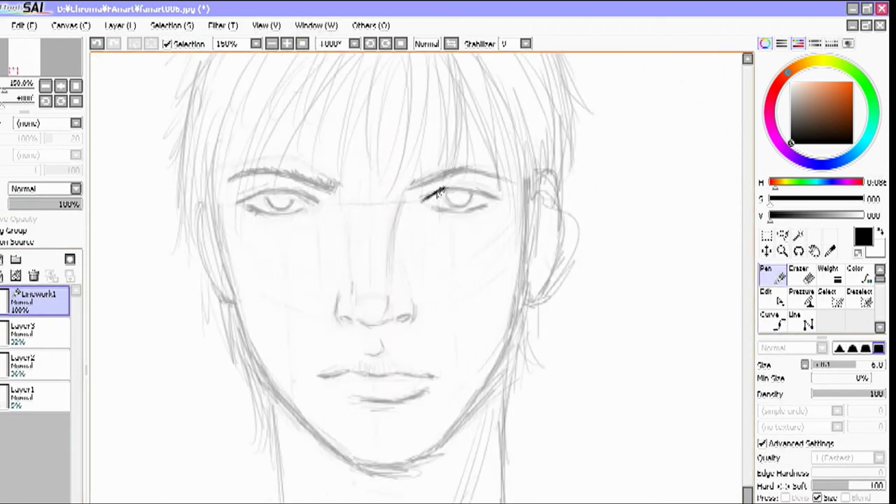
drag(463, 254, 508, 327)
drag(583, 299, 599, 346)
drag(558, 295, 584, 337)
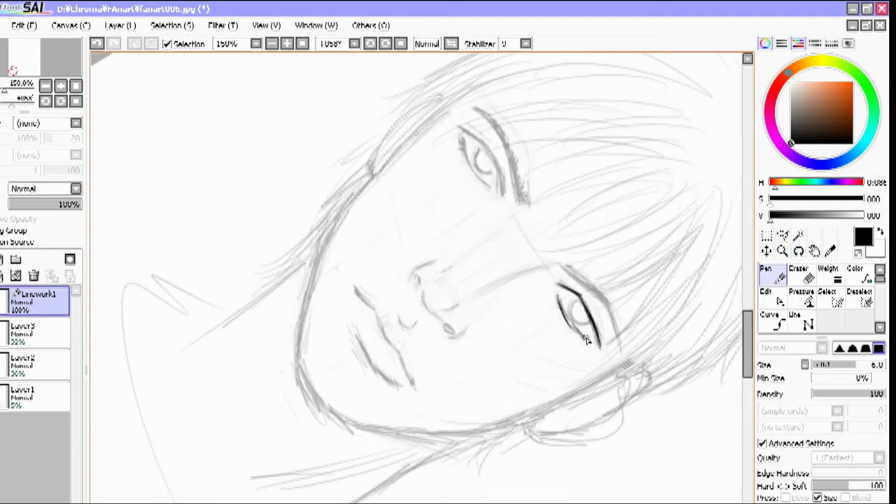
mouse_move(565, 266)
mouse_down()
mouse_move(604, 300)
mouse_move(616, 326)
mouse_up()
drag(604, 294, 624, 352)
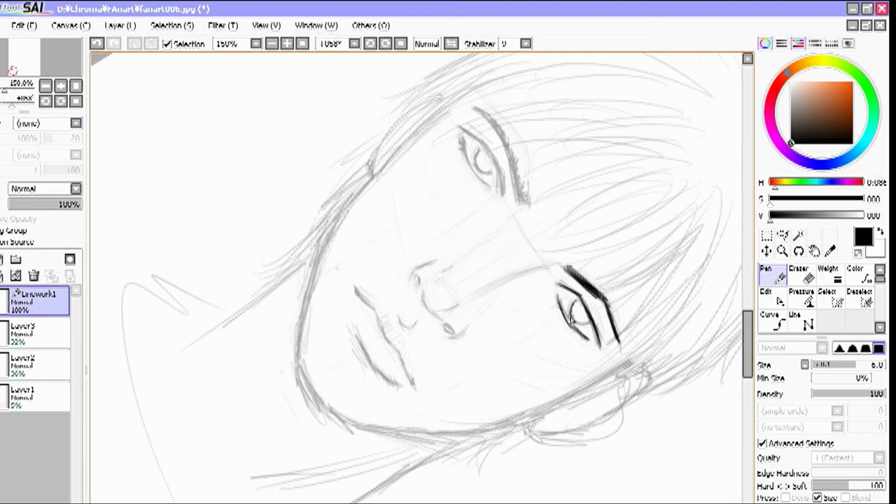
Ink the left-hand eye with its lashes and thick eyebrow over the sketch.
mouse_move(486, 154)
mouse_down()
mouse_move(366, 198)
mouse_move(120, 250)
mouse_move(250, 314)
mouse_move(327, 426)
mouse_move(324, 412)
mouse_move(300, 454)
mouse_up()
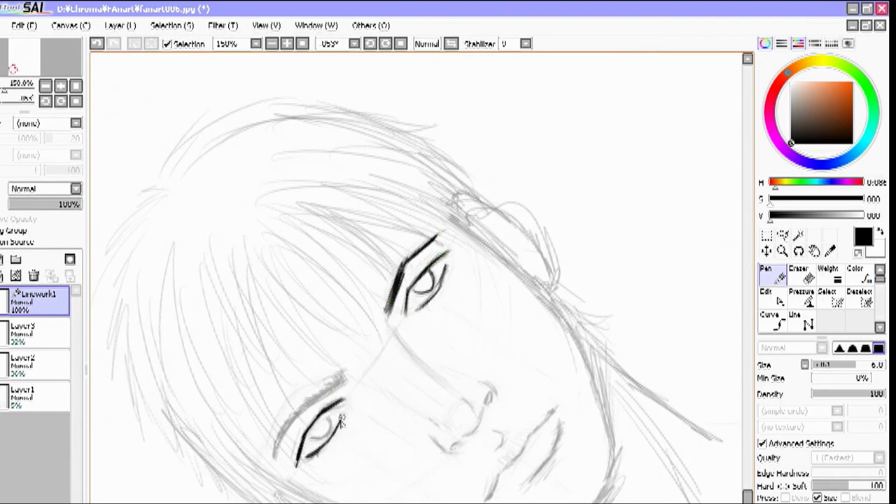
mouse_move(291, 459)
mouse_down()
mouse_move(338, 387)
mouse_move(291, 423)
mouse_move(277, 457)
mouse_up()
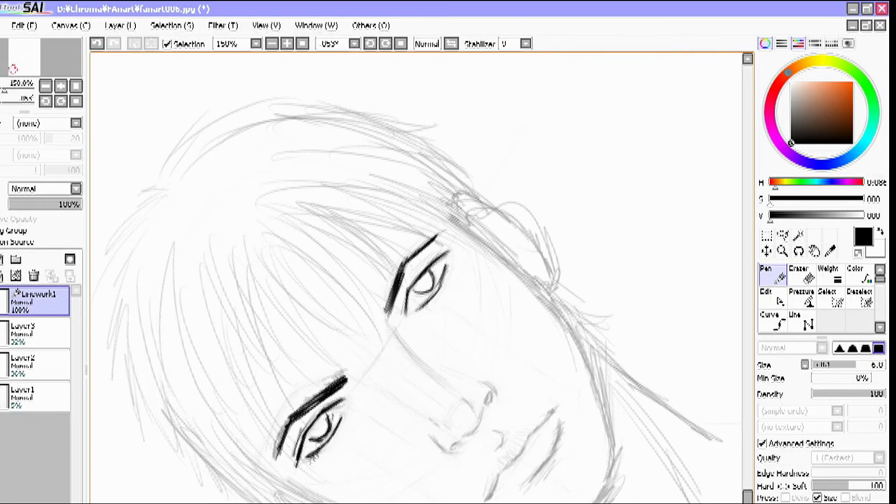
key(Home)
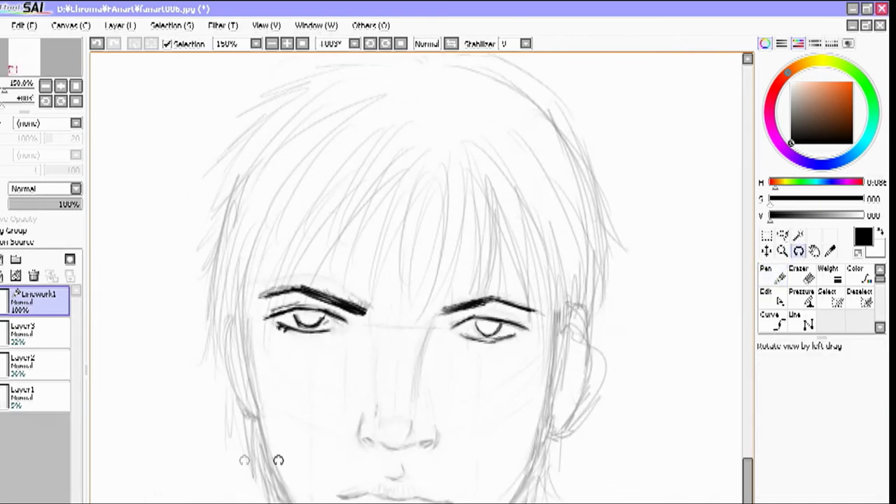
Ink the nostrils, nose tip and right-hand side of the nose bridge, plus the mouth line.
drag(479, 308, 455, 312)
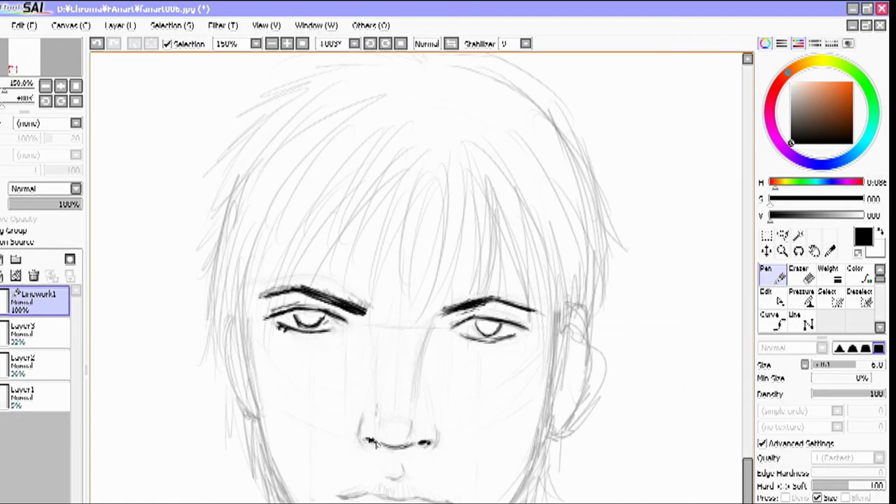
drag(439, 320, 419, 374)
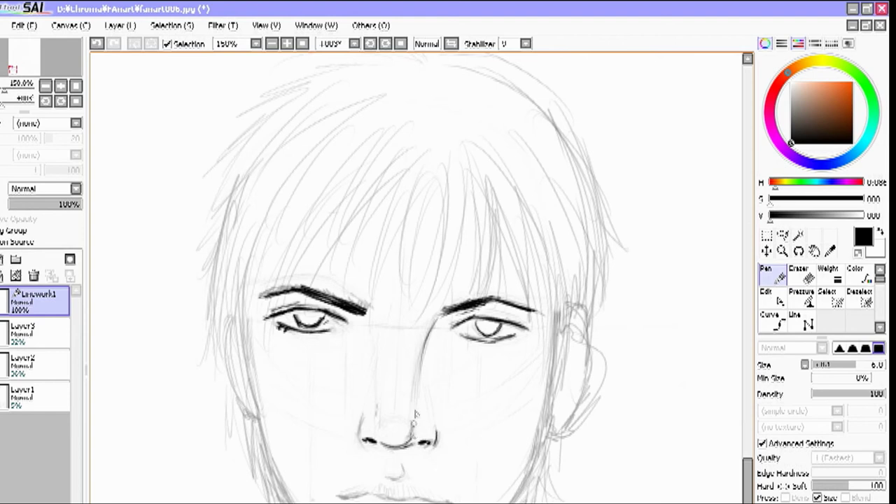
drag(422, 356, 418, 407)
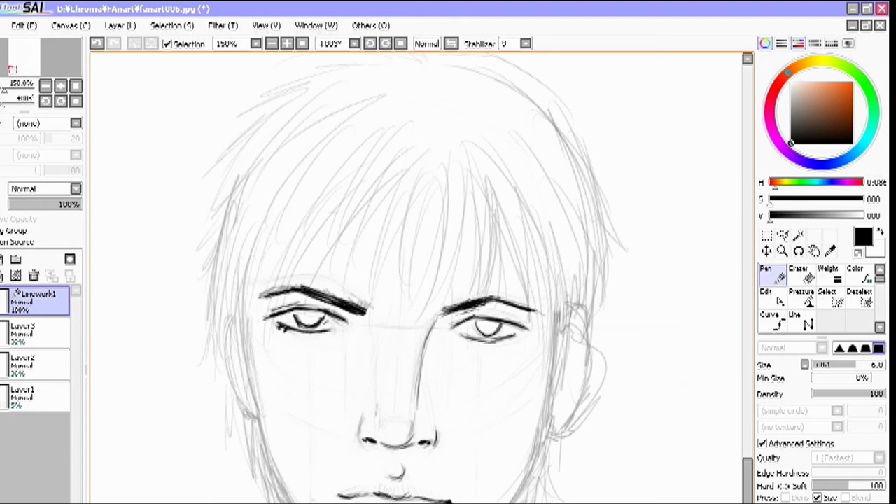
Ink the face contour from the left-hand temple around the jaw and chin up to the right-hand side.
key(alt+space)
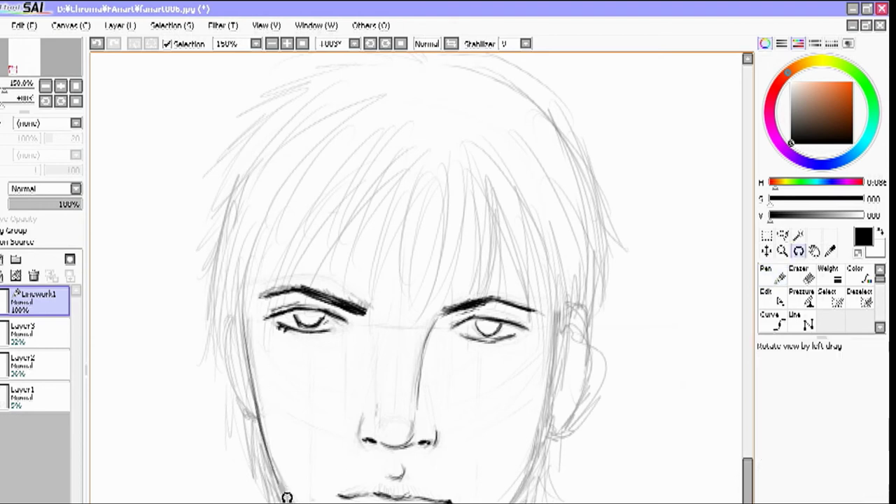
drag(286, 492, 266, 404)
drag(246, 355, 234, 501)
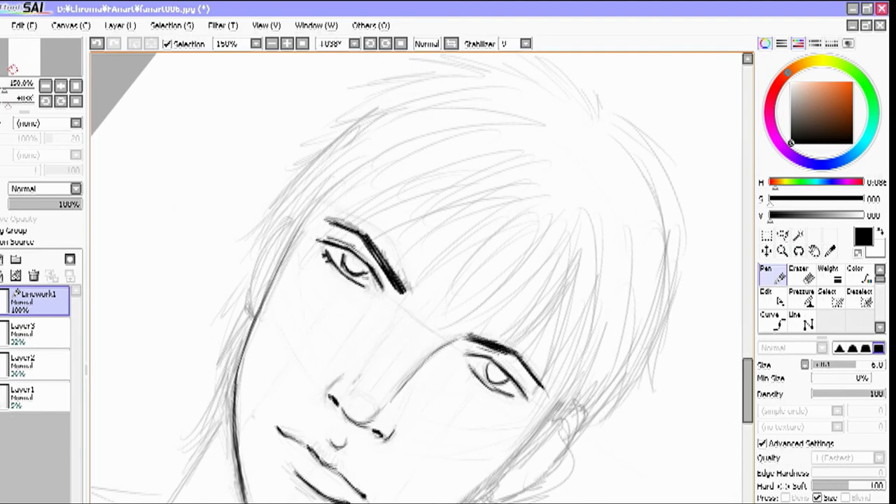
key(alt+space)
drag(364, 484, 238, 329)
mouse_move(214, 274)
mouse_down()
mouse_move(196, 311)
mouse_move(200, 380)
mouse_move(206, 326)
mouse_move(245, 224)
mouse_move(240, 280)
mouse_move(256, 359)
mouse_move(319, 461)
mouse_up()
key(alt+space)
key(alt+space)
mouse_move(196, 158)
mouse_down()
mouse_move(230, 486)
mouse_move(476, 502)
mouse_up()
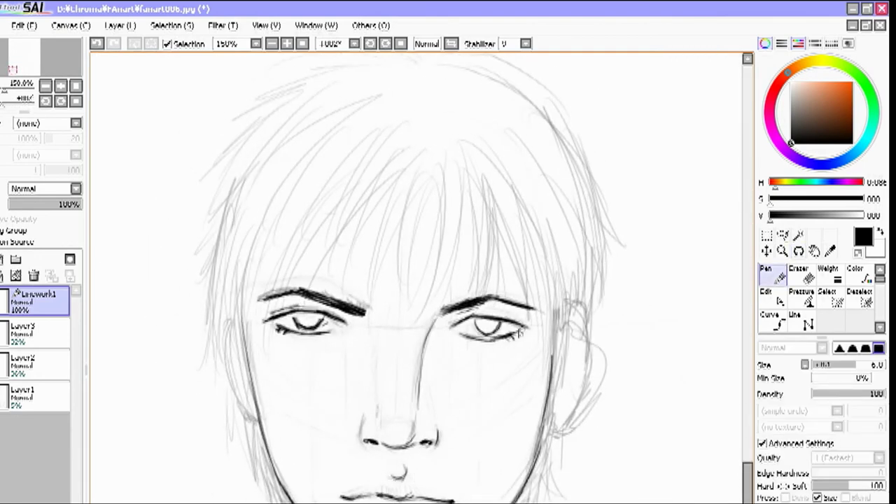
Ink the fringe strands from the centre parting to the right-hand temple and the sideburn beside the ear.
mouse_move(441, 168)
mouse_down()
mouse_move(413, 308)
mouse_move(399, 324)
mouse_move(449, 307)
mouse_up()
drag(463, 185, 491, 313)
drag(488, 194, 522, 324)
mouse_move(514, 205)
mouse_down()
mouse_move(537, 337)
mouse_move(558, 373)
mouse_up()
drag(556, 270, 553, 375)
mouse_move(572, 273)
mouse_down()
mouse_move(570, 342)
mouse_move(552, 375)
mouse_up()
mouse_move(575, 308)
mouse_down()
mouse_move(559, 424)
mouse_move(590, 364)
mouse_move(583, 302)
mouse_move(580, 334)
mouse_up()
key(ctrl+z)
drag(231, 316, 234, 389)
drag(224, 353, 252, 423)
drag(218, 315, 250, 403)
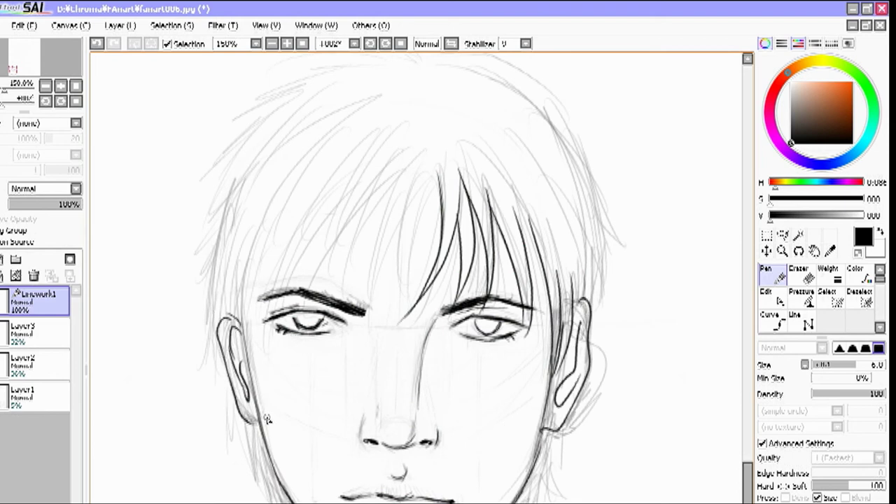
key(ctrl+z)
key(ctrl+z)
key(ctrl+z)
key(ctrl+z)
key(ctrl+z)
key(ctrl+z)
key(ctrl+z)
Ink the outer contours of both ears and erase the stray line end at the left-hand earlobe.
drag(573, 303, 584, 314)
mouse_move(229, 316)
mouse_down()
mouse_move(221, 363)
mouse_move(280, 427)
mouse_up()
drag(550, 429, 571, 417)
mouse_move(576, 311)
mouse_down()
mouse_move(585, 324)
mouse_move(588, 392)
mouse_move(568, 415)
mouse_up()
key(e)
drag(284, 428, 273, 424)
Ink the fringe strands from the centre parting across the forehead towards the left-hand eyebrow.
key(n)
mouse_move(437, 180)
mouse_down()
mouse_move(410, 290)
mouse_move(373, 311)
mouse_up()
drag(404, 170, 356, 280)
drag(396, 201, 350, 295)
drag(401, 164, 324, 294)
drag(374, 155, 294, 287)
drag(321, 197, 288, 291)
drag(360, 211, 302, 288)
drag(329, 174, 260, 323)
Ink the strands over the left-hand temple and down across the top of the ear.
drag(277, 214, 257, 328)
drag(302, 224, 282, 294)
drag(277, 264, 269, 324)
drag(266, 210, 245, 353)
mouse_move(257, 258)
mouse_down()
mouse_move(240, 400)
mouse_move(245, 383)
mouse_up()
drag(239, 230, 224, 341)
drag(241, 270, 225, 363)
drag(245, 298, 232, 372)
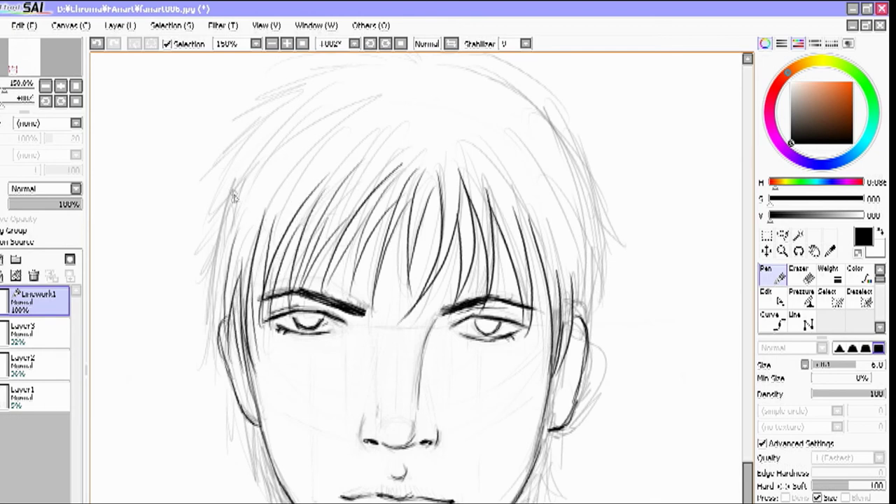
Ink the pointed outer hair strands along the left-hand side of the head above the ear.
drag(238, 189, 197, 344)
drag(235, 294, 208, 367)
drag(238, 144, 196, 241)
drag(260, 119, 228, 167)
drag(294, 94, 203, 171)
drag(253, 137, 203, 179)
Ink the hair tufts below both ears, behind the jaw on each side of the neck.
drag(246, 419, 262, 486)
drag(257, 443, 275, 502)
drag(248, 423, 279, 502)
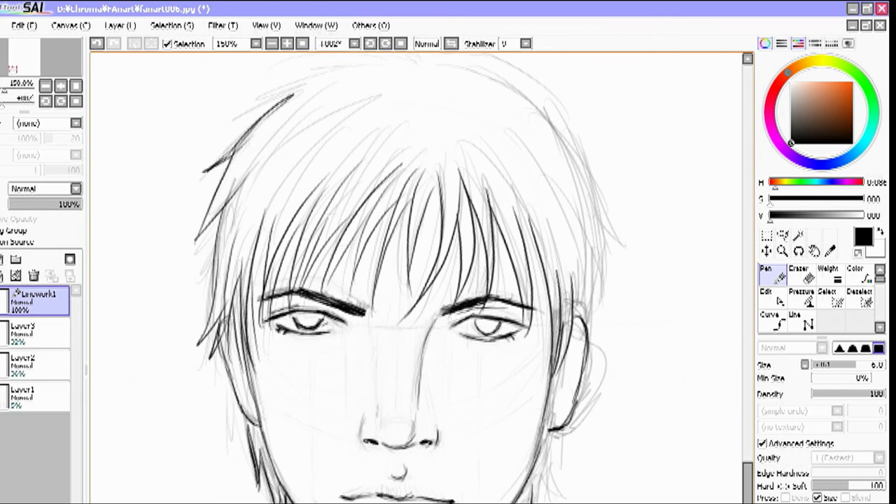
drag(548, 456, 538, 503)
drag(565, 436, 553, 499)
Ink the outer hair strands on the right-hand side, from above the ear up along the head outline.
drag(585, 255, 584, 339)
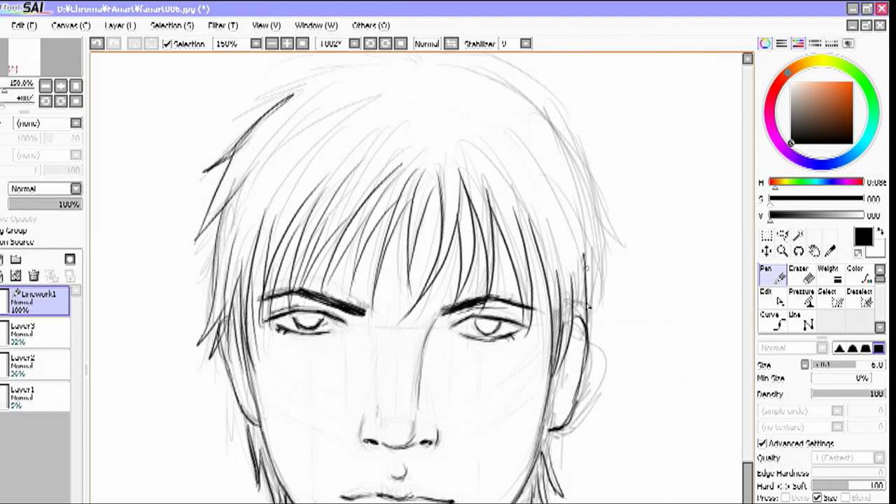
drag(592, 240, 590, 321)
drag(597, 259, 588, 332)
drag(594, 214, 602, 283)
drag(597, 189, 623, 248)
drag(598, 204, 622, 247)
key(alt+space)
mouse_move(445, 233)
mouse_down()
mouse_move(471, 273)
mouse_move(454, 467)
mouse_up()
drag(512, 320, 448, 488)
mouse_move(504, 261)
mouse_down()
mouse_move(533, 396)
mouse_move(526, 417)
mouse_up()
Ink the remaining hair outline across the upper left-hand side and over the crown.
key(alt+space)
mouse_move(463, 144)
mouse_down()
mouse_move(552, 410)
mouse_move(292, 402)
mouse_move(264, 458)
mouse_up()
drag(285, 424, 264, 477)
drag(287, 428, 274, 501)
drag(280, 462, 285, 501)
key(space)
mouse_move(283, 493)
mouse_down()
mouse_move(285, 380)
mouse_move(302, 464)
mouse_up()
mouse_move(301, 421)
mouse_down()
mouse_move(354, 500)
mouse_move(326, 475)
mouse_up()
drag(284, 395, 364, 502)
drag(338, 450, 389, 502)
Reduce the pen size to 2.7 and ink fine inner strands across the crown and upper fringe.
key(alt+space)
mouse_move(409, 378)
mouse_down()
mouse_move(376, 336)
mouse_move(385, 283)
mouse_up()
key(space)
drag(371, 326, 462, 236)
drag(475, 105, 536, 102)
key(ctrl+z)
click(832, 364)
drag(500, 100, 560, 139)
drag(505, 117, 548, 154)
drag(485, 119, 442, 168)
drag(471, 87, 421, 137)
drag(471, 106, 430, 154)
drag(413, 93, 357, 165)
drag(329, 152, 279, 299)
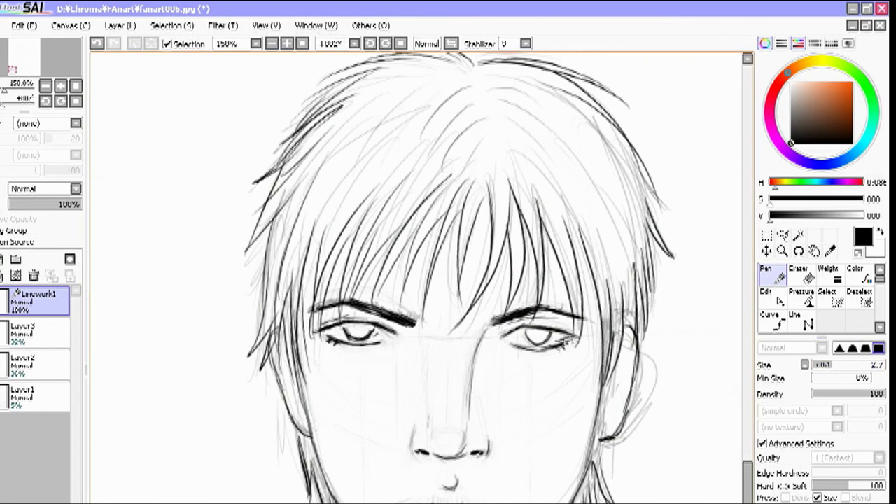